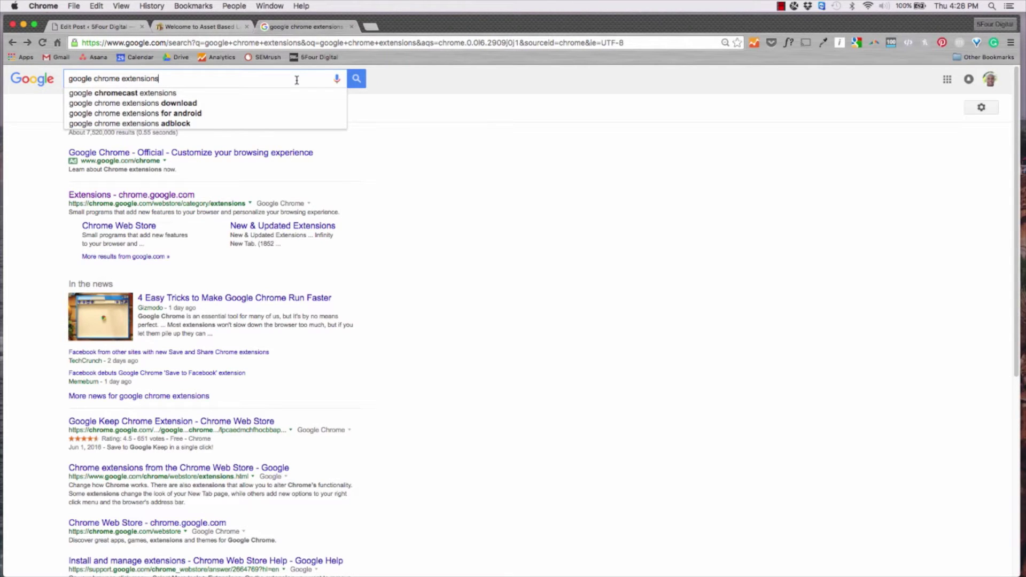
Select the whole 'google chrome extensions' query in the Google search box.
triple_click(106, 71)
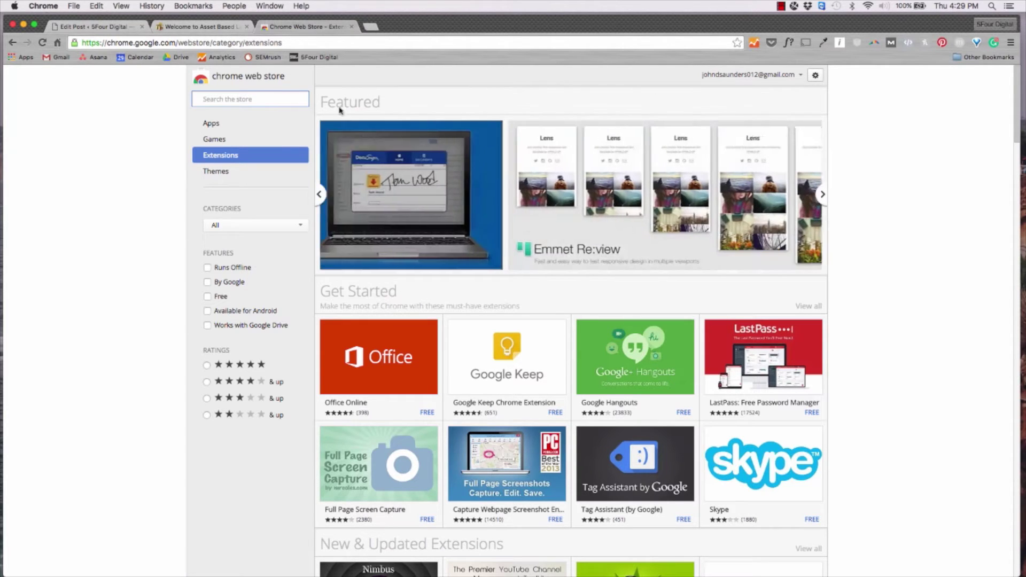
Search the Chrome Web Store for wappalyzer via the suggestion for 'wappa'.
mouse_move(423, 137)
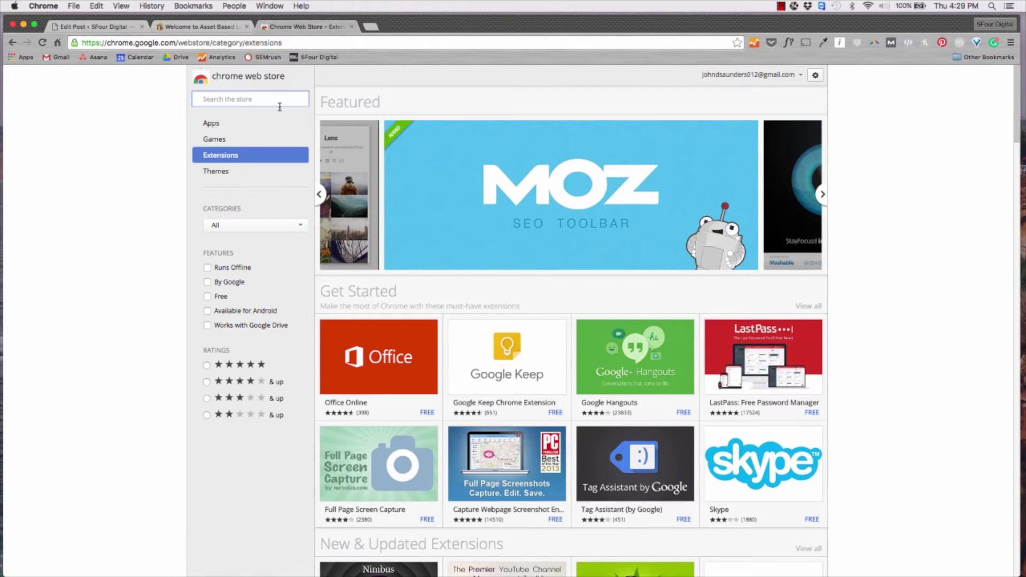
type("wappa")
key("Down")
key("Return")
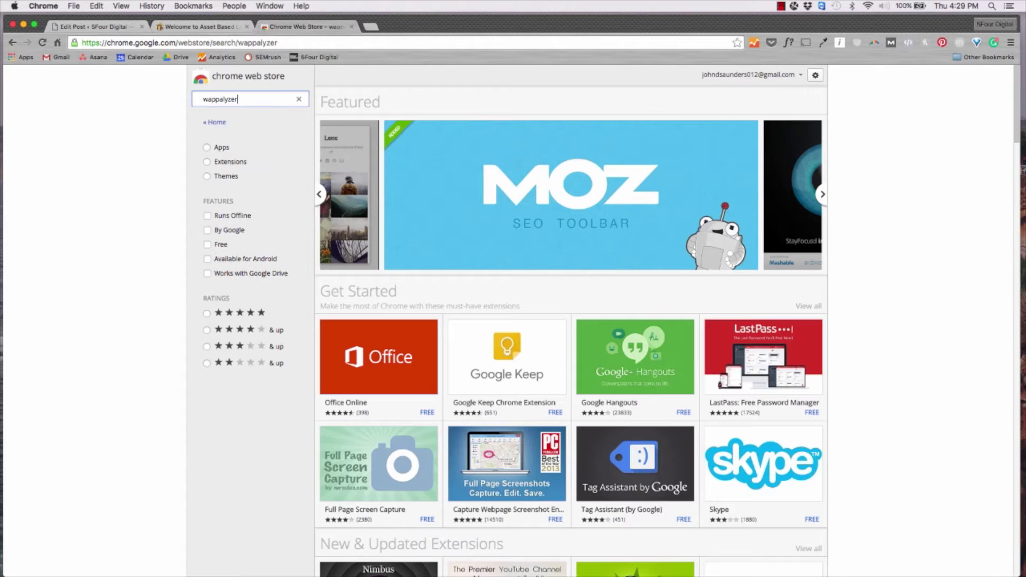
Open Wappalyzer's listing and view its detected technologies on ablc.net: Apache, WordPress 4.4.4, jQuery.
left_click(421, 133)
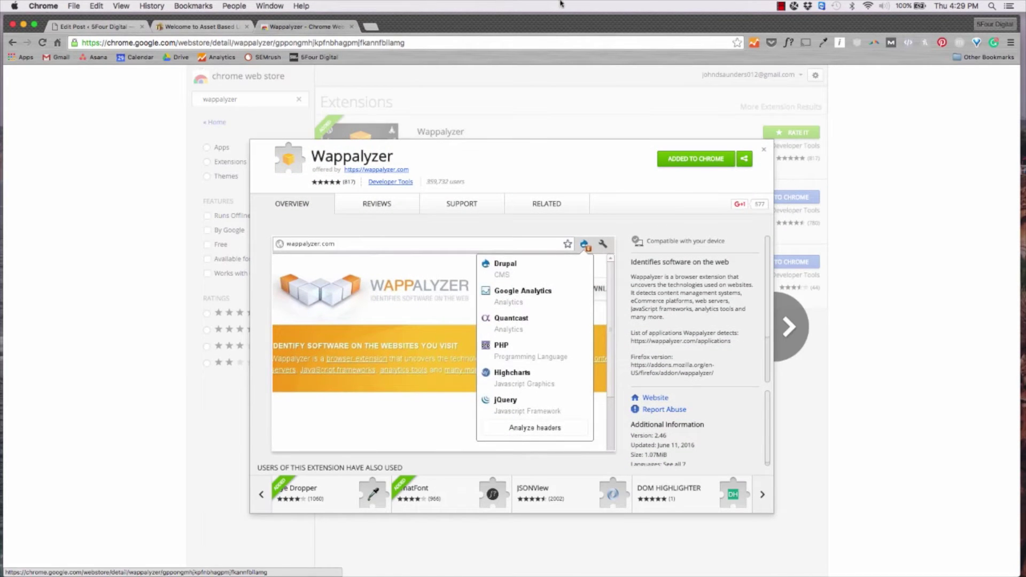
left_click(222, 30)
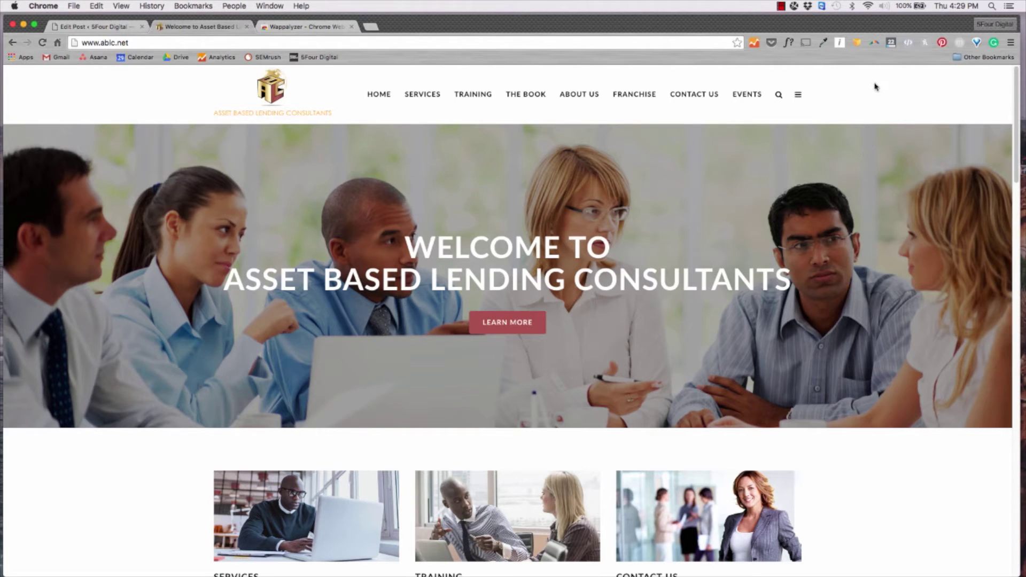
left_click(856, 42)
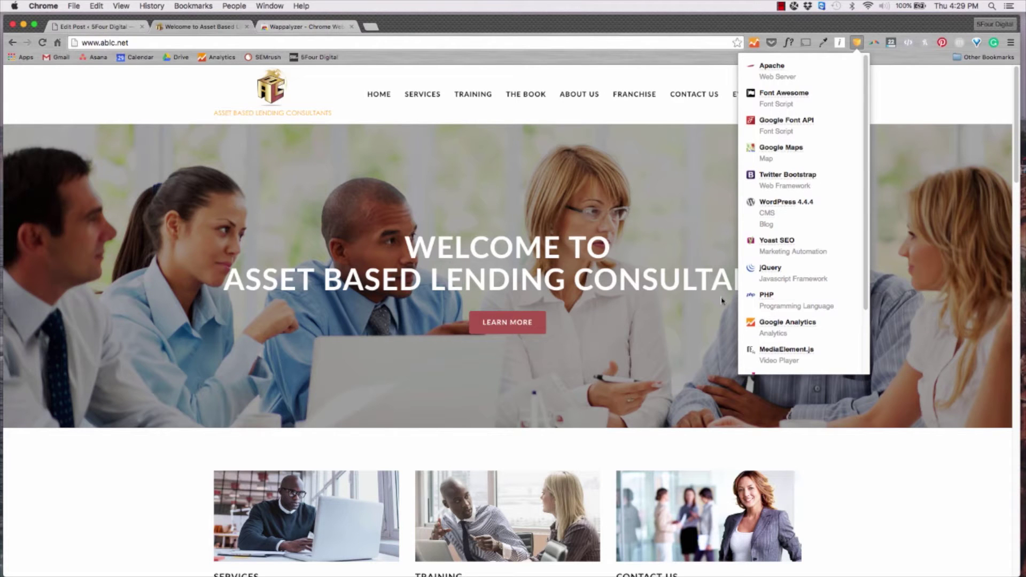
scroll(822, 272, "down", 3)
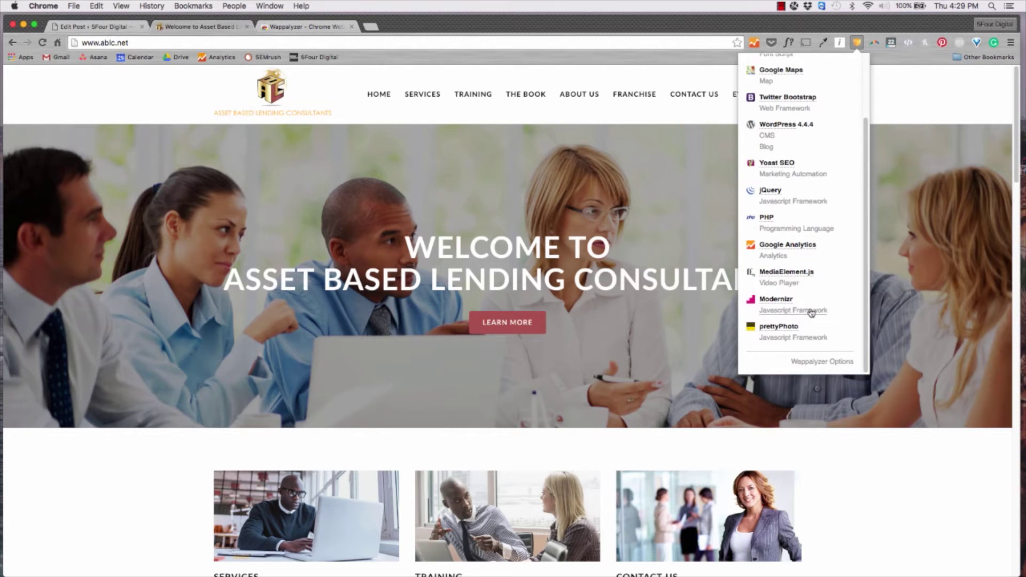
scroll(809, 309, "up", 3)
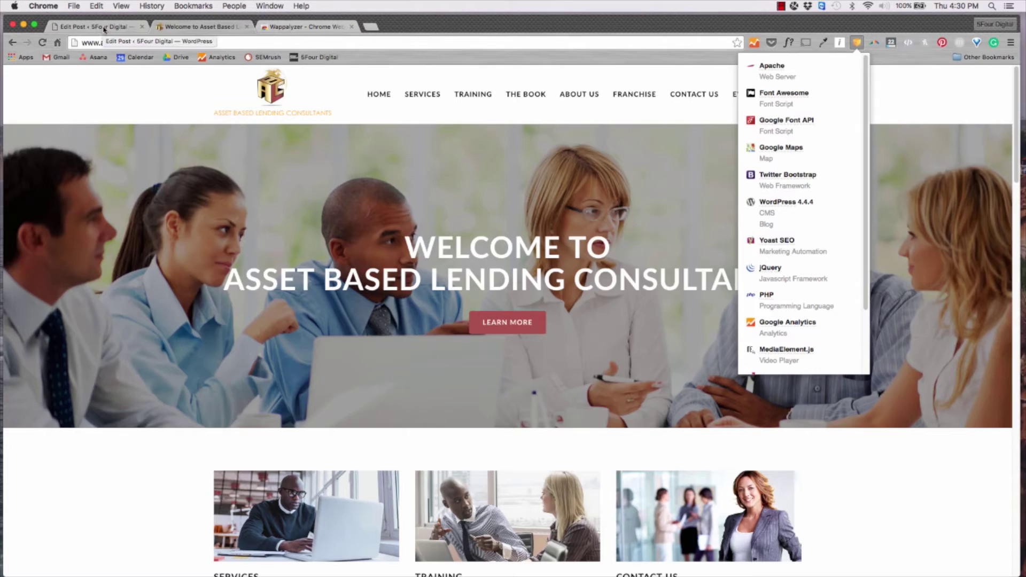
Close the Wappalyzer details on the Web Store tab and search the store for 'honey'.
left_click(318, 29)
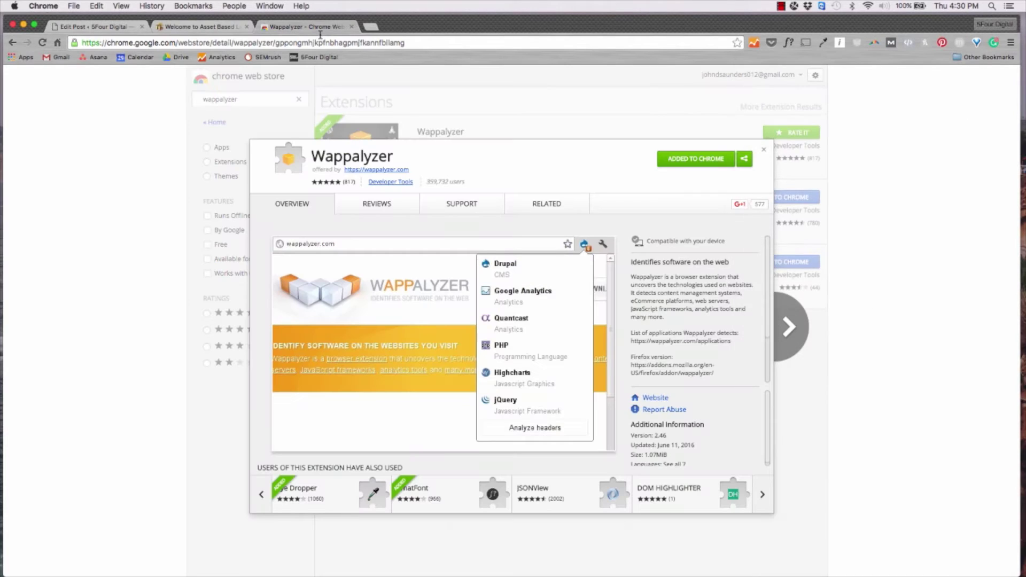
left_click(765, 150)
left_click(284, 97)
type("hon")
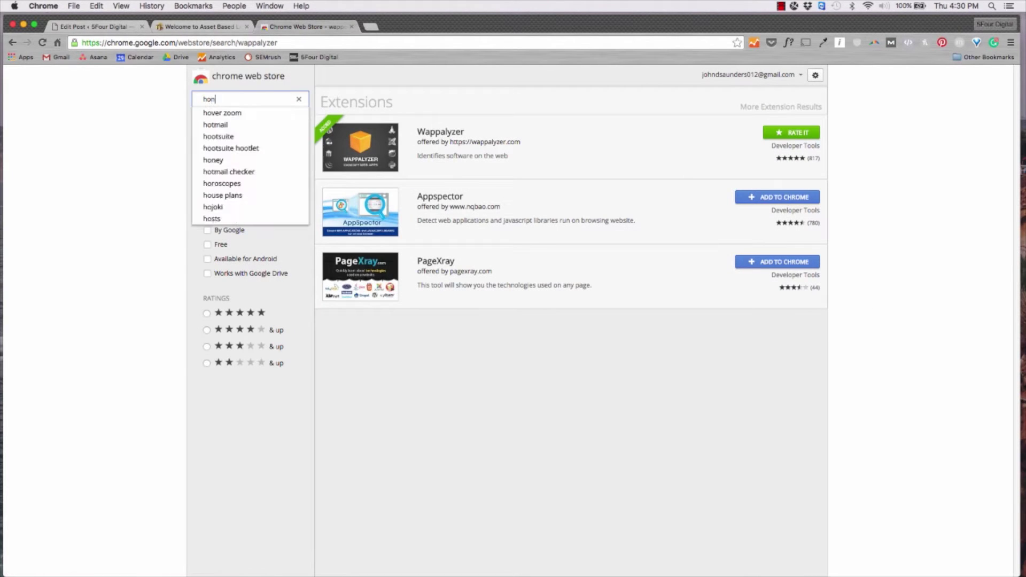
type("ey")
key("Return")
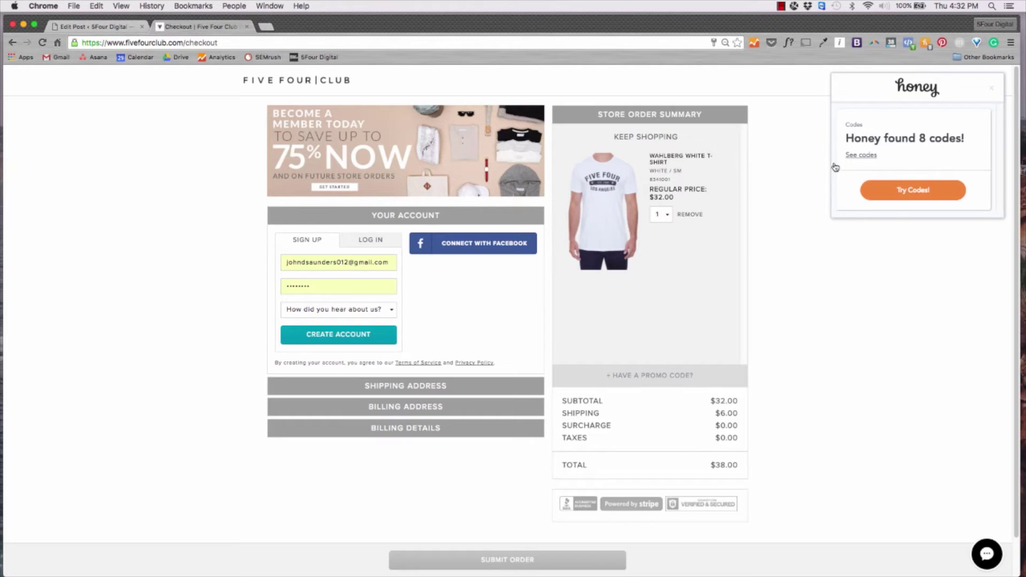
Apply Honey's found coupon codes to the Five Four Club order and scroll its code list.
left_click(920, 193)
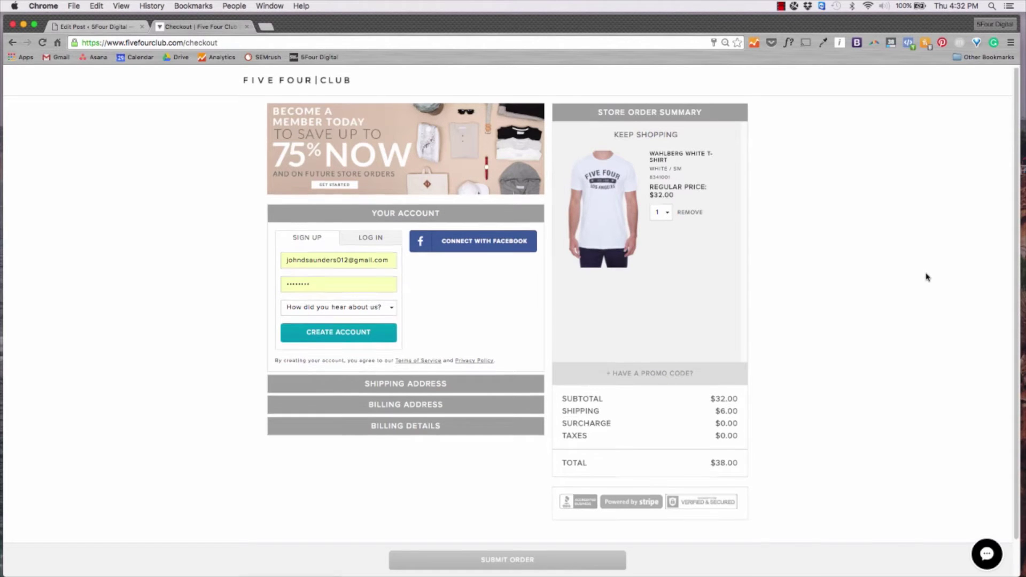
scroll(869, 251, "down", 2)
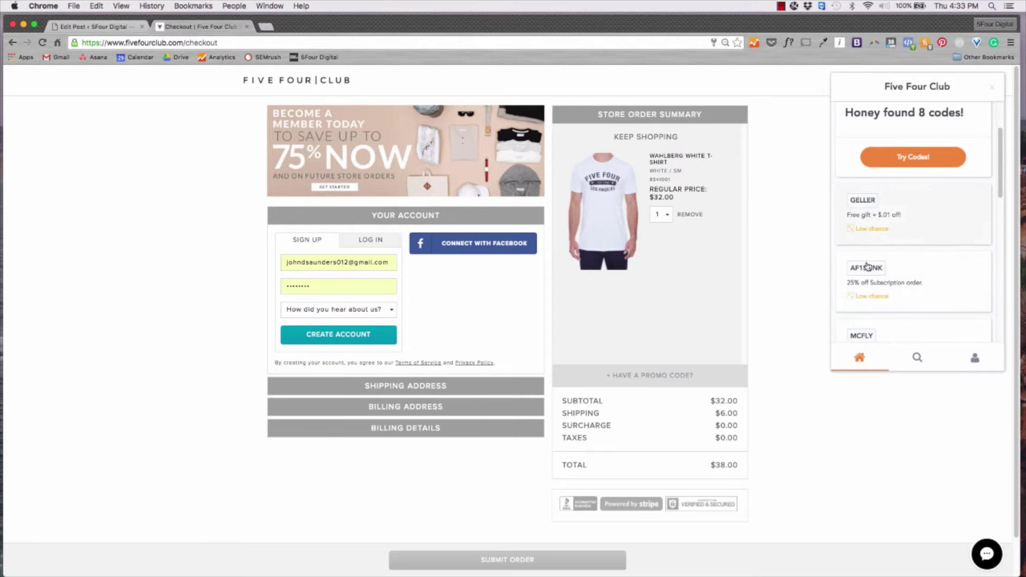
scroll(868, 278, "down", 3)
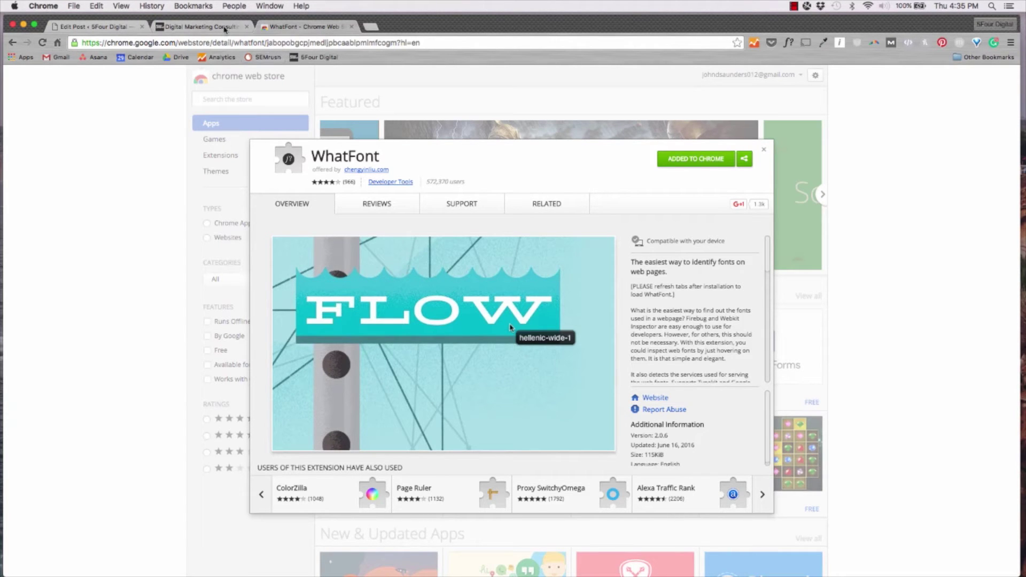
On the 5fourdigital.com tab, turn on WhatFont to identify the heading font as Open Sans.
left_click(225, 29)
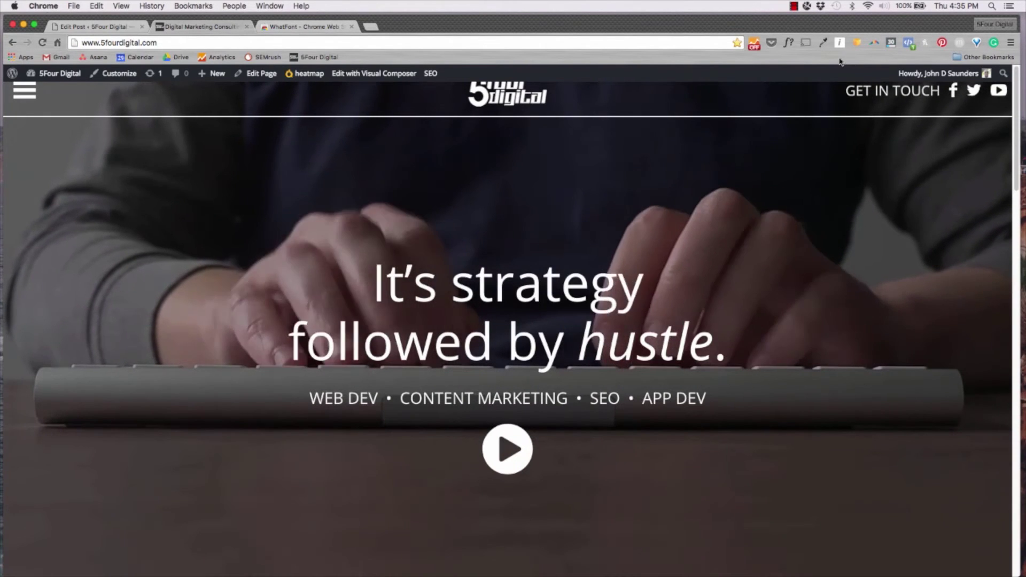
left_click(824, 43)
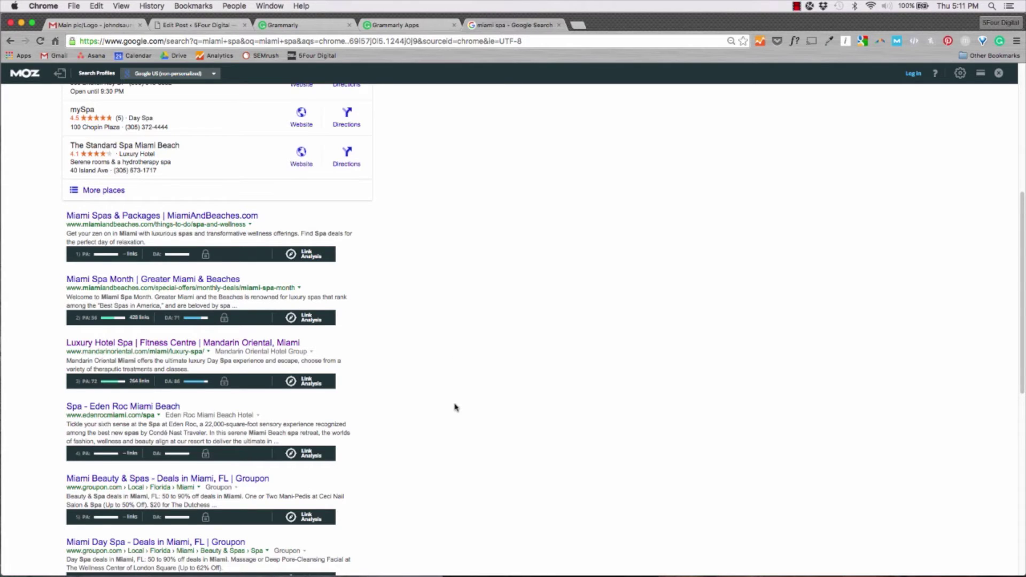
Scroll through the miami spa results to review MozBar's PA/DA metrics under each listing.
scroll(454, 408, "up", 4)
scroll(454, 411, "down", 3)
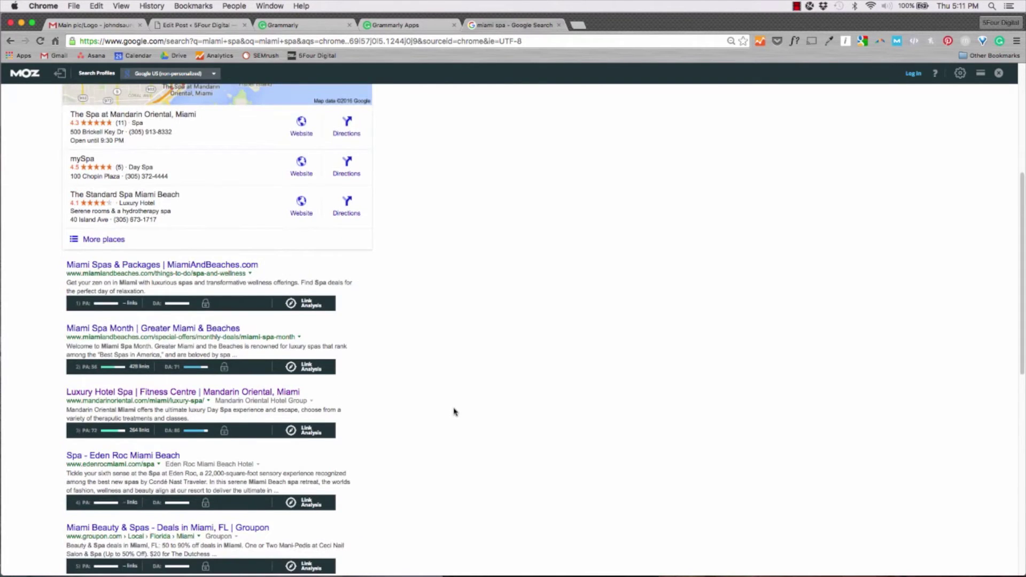
scroll(454, 411, "down", 2)
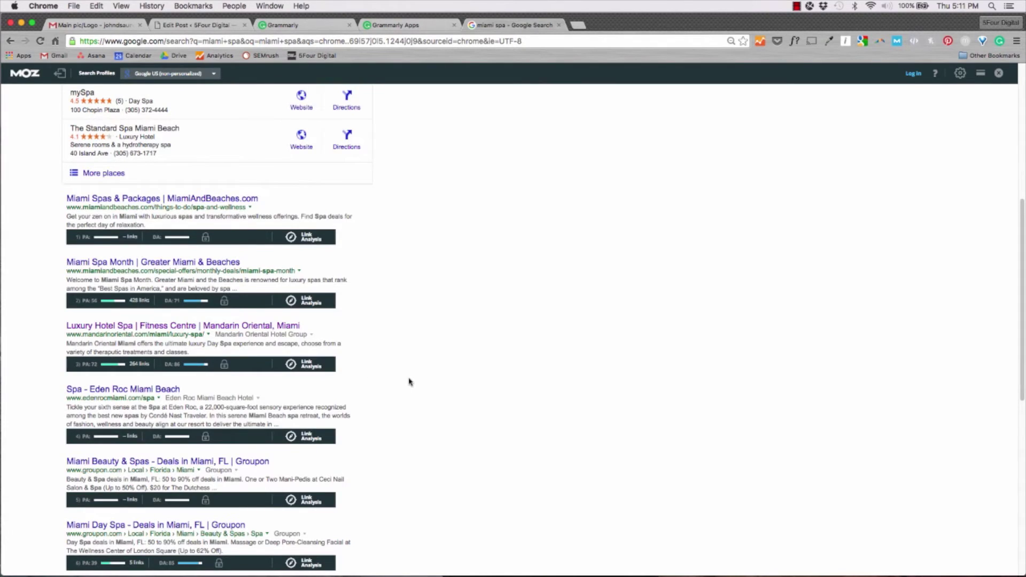
scroll(410, 383, "up", 8)
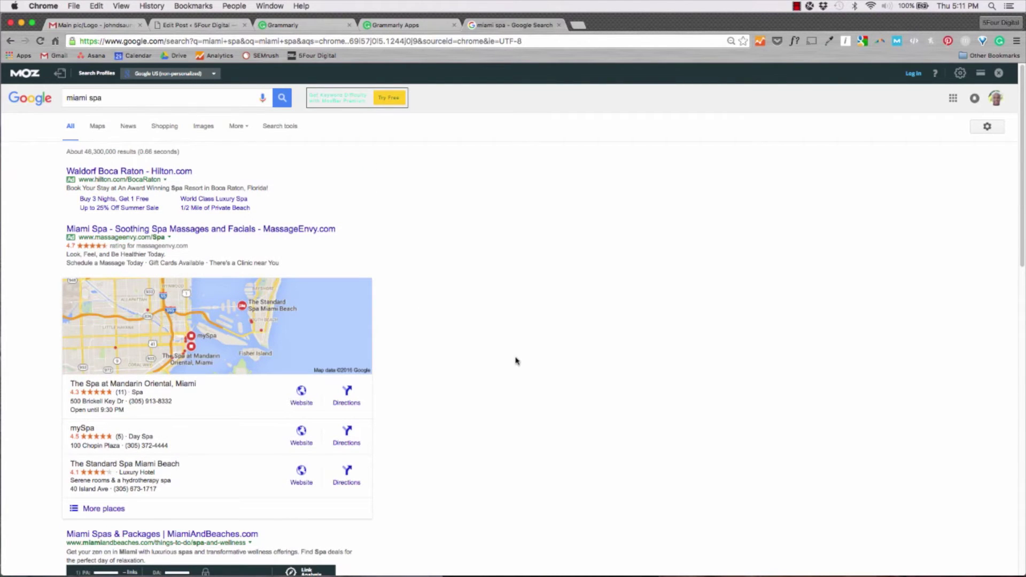
scroll(522, 383, "down", 6)
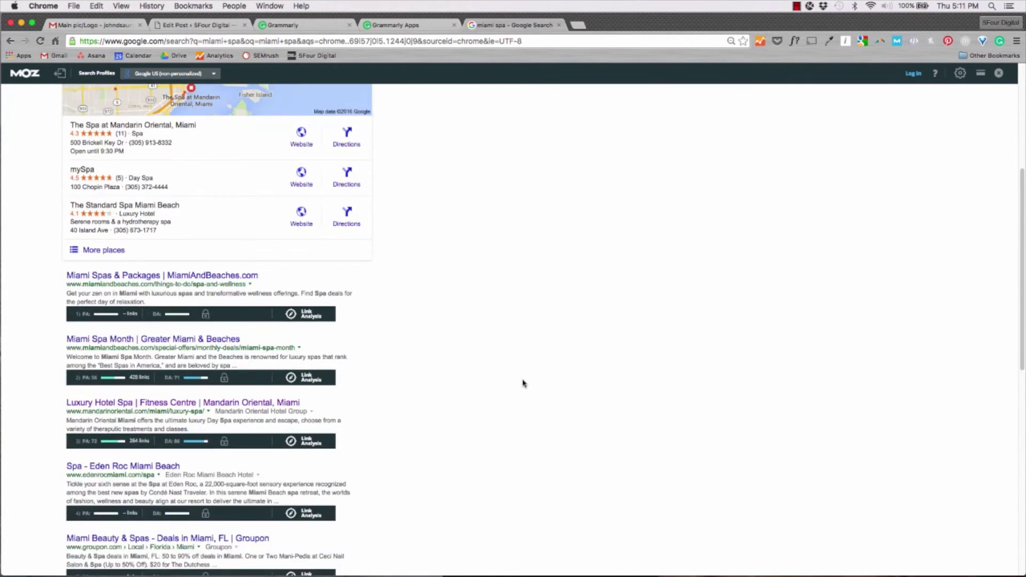
scroll(522, 384, "up", 6)
scroll(453, 375, "down", 4)
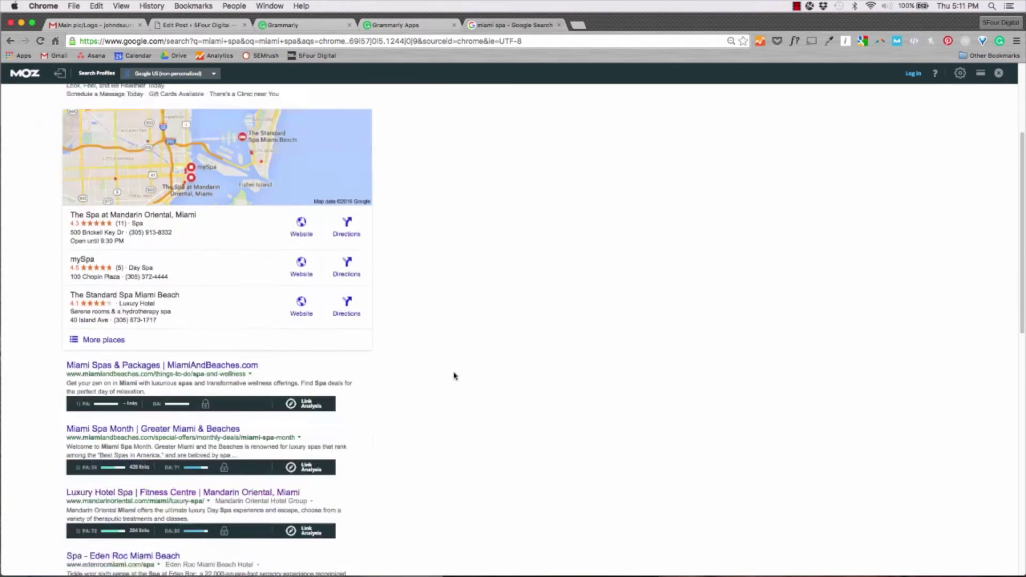
scroll(454, 375, "down", 2)
scroll(218, 444, "down", 3)
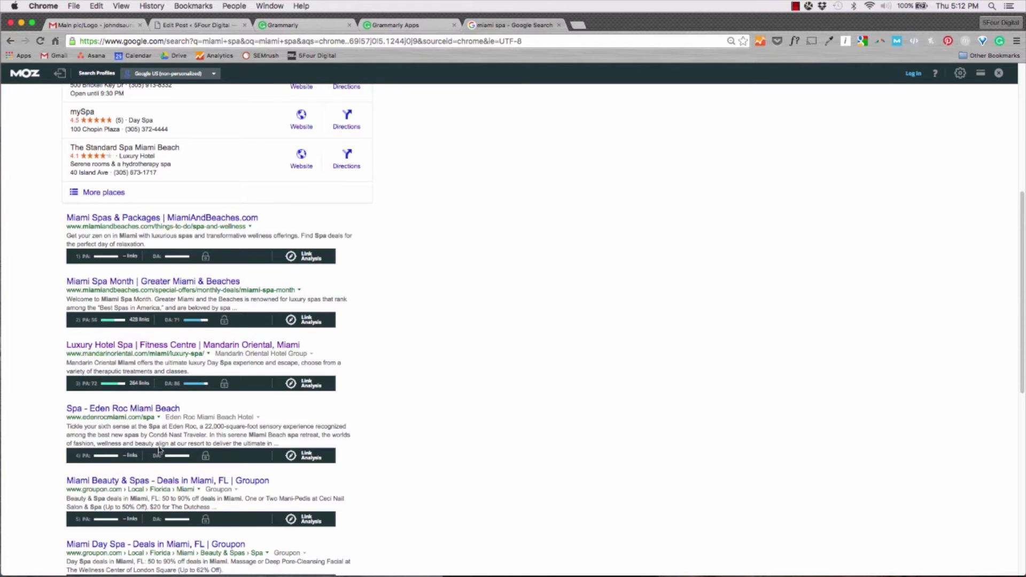
scroll(158, 449, "down", 1)
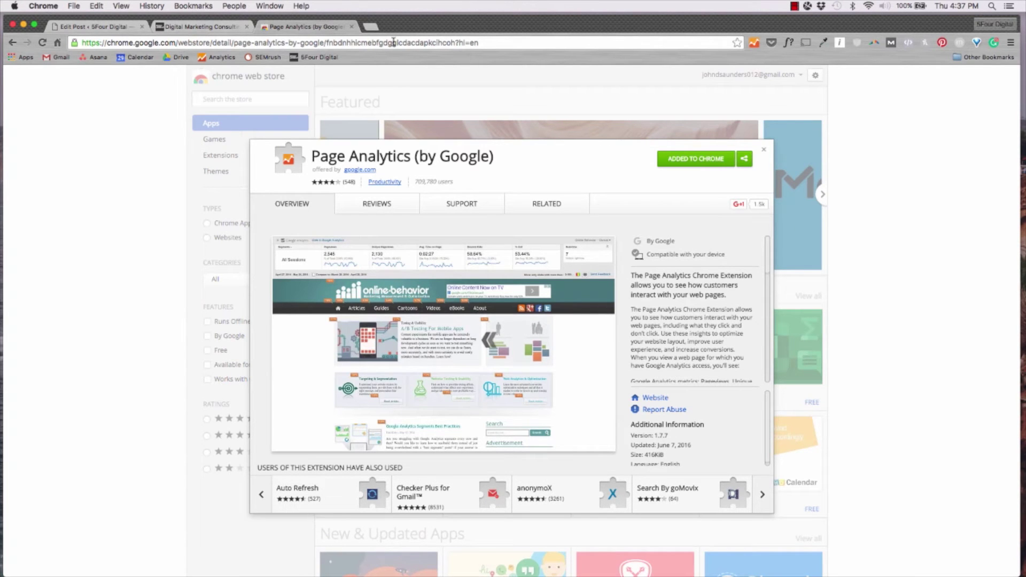
Show 5fourdigital.com with Page Analytics stats and check the VIEW OUR WORK link's click share.
left_click(215, 27)
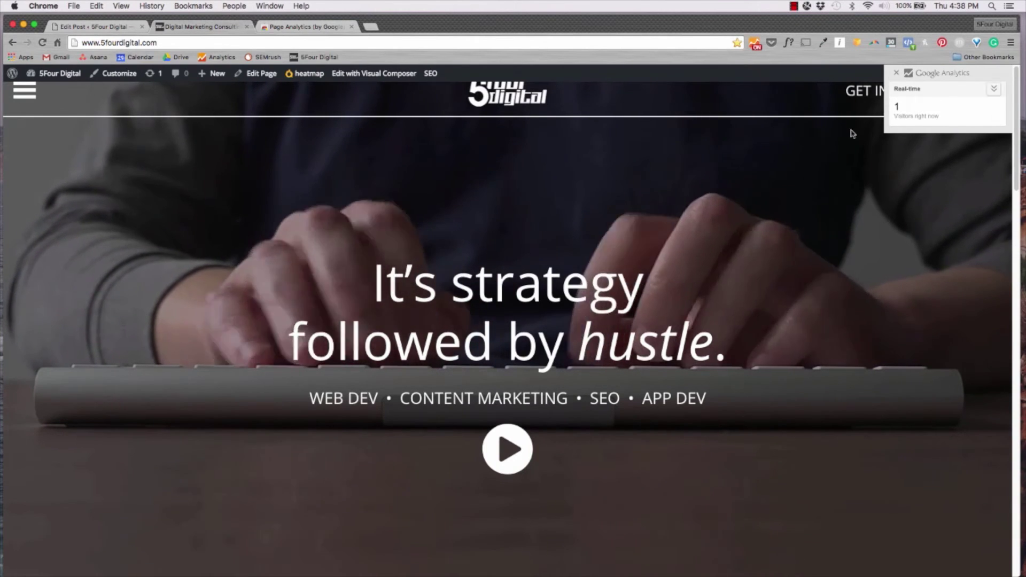
scroll(801, 203, "down", 10)
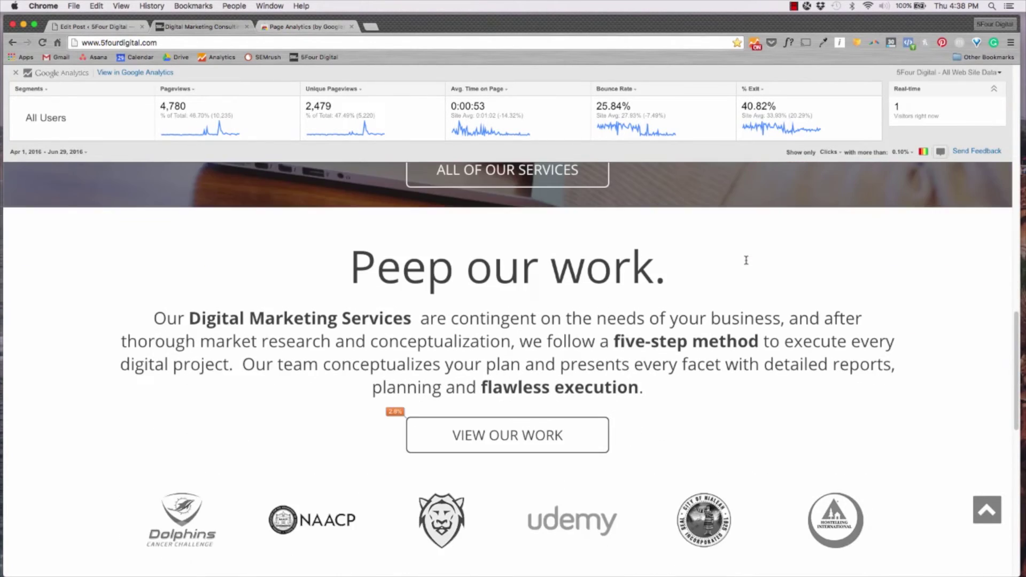
scroll(746, 260, "down", 3)
mouse_move(453, 342)
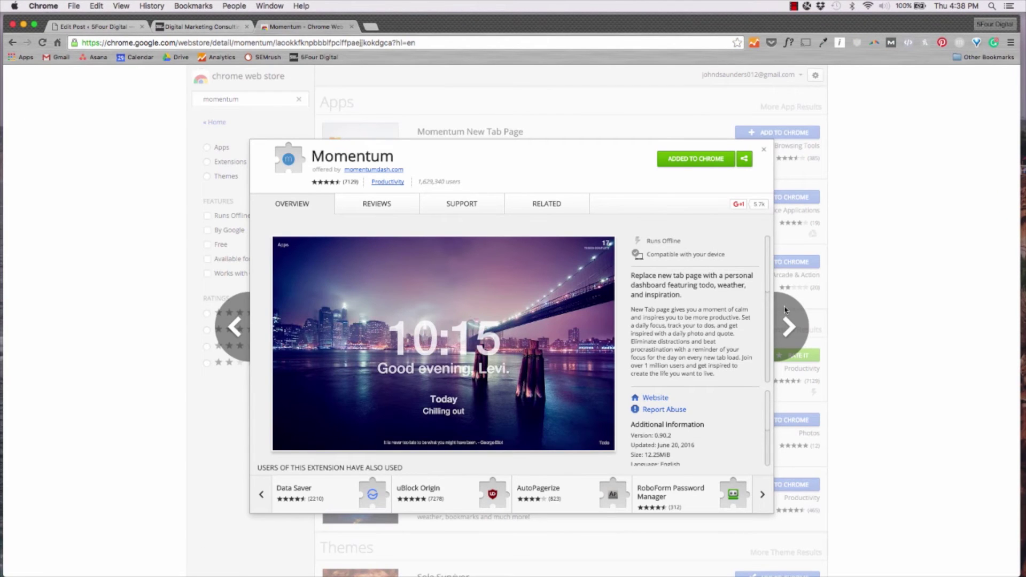
Browse the Momentum screenshots, then show the favourite Links list on the Momentum new tab.
left_click(785, 310)
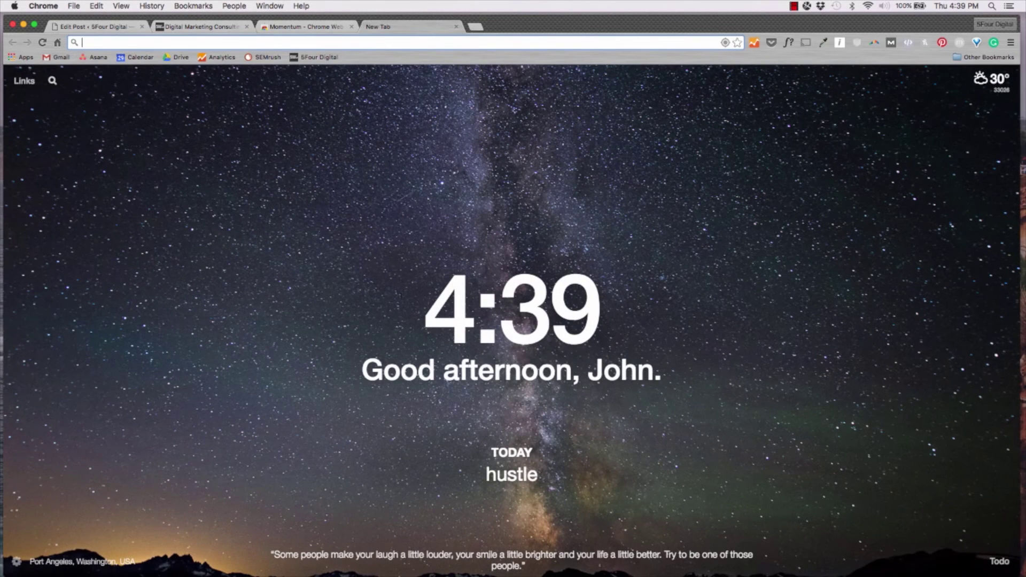
mouse_move(505, 475)
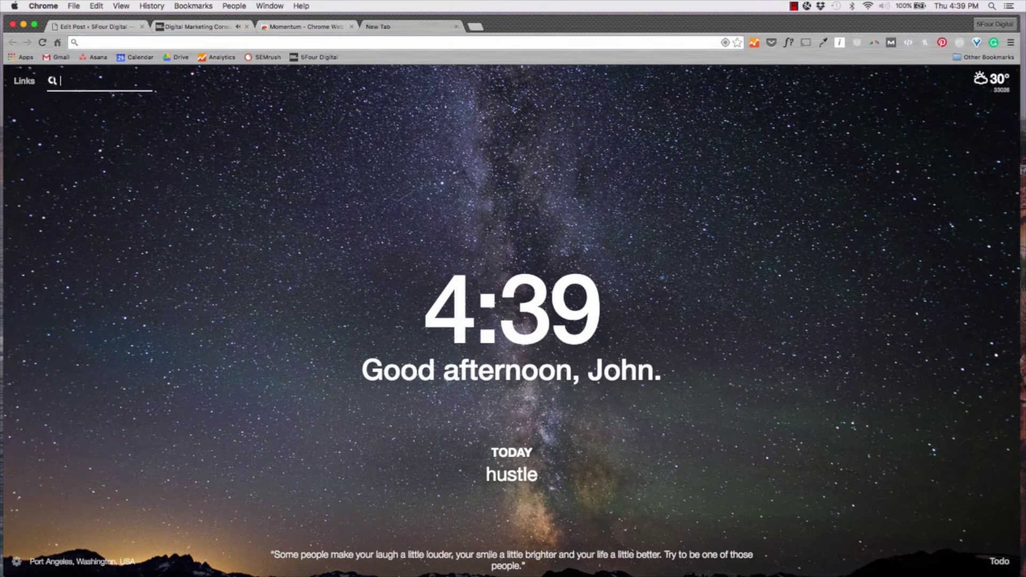
left_click(24, 81)
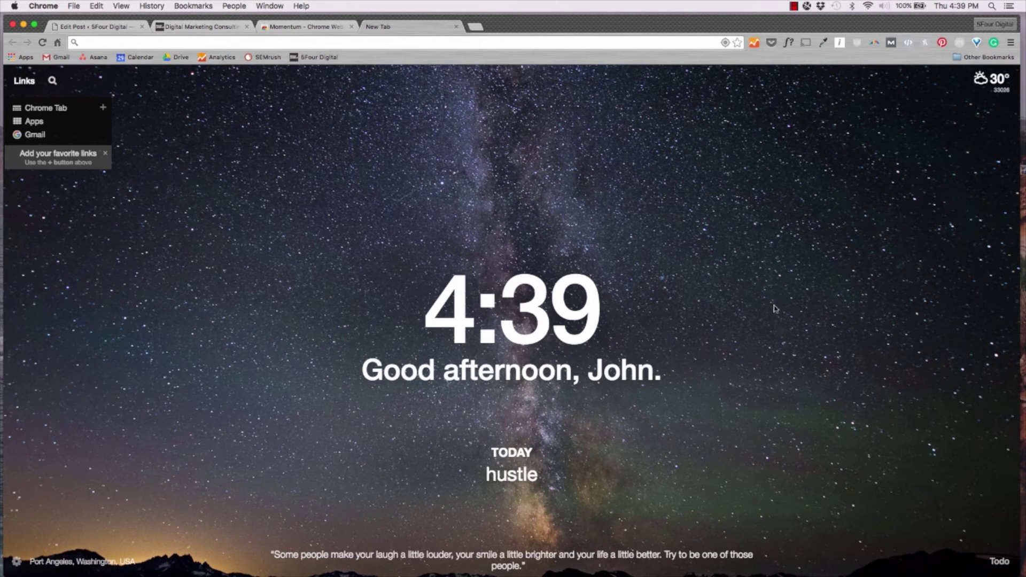
mouse_move(547, 566)
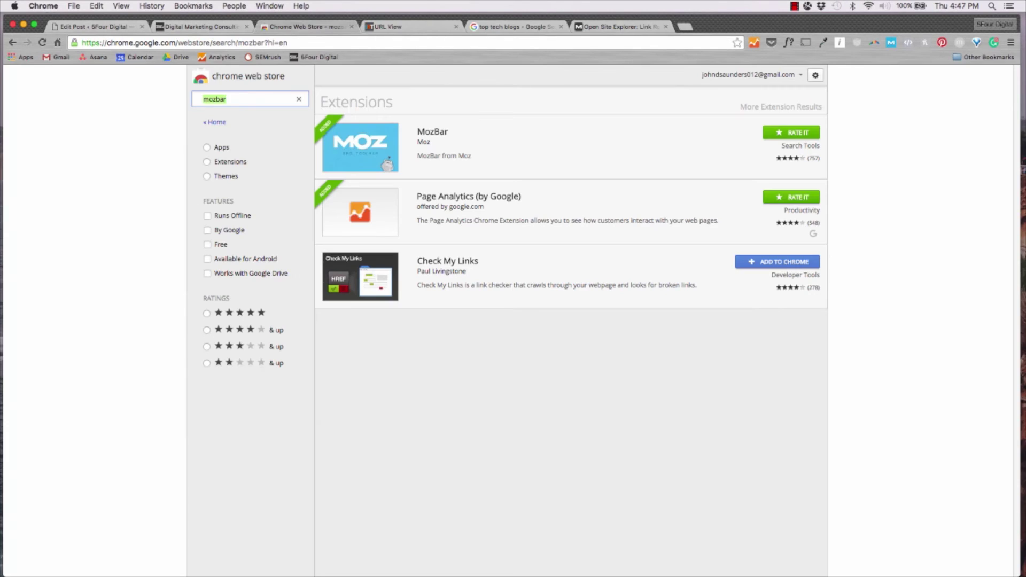
Search the Web Store for onetab and open the OneTab extension's listing.
type("onetab")
key("Return")
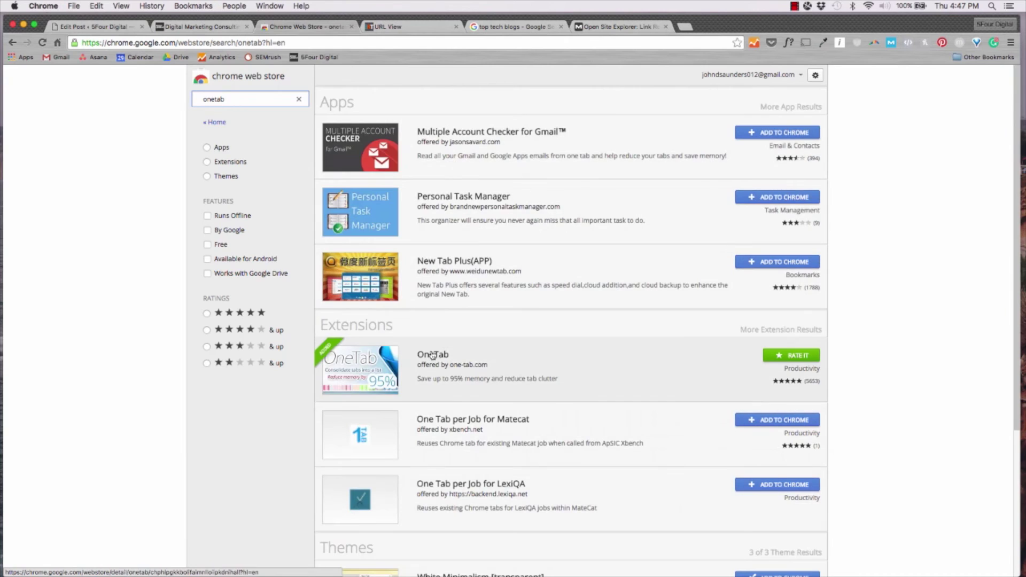
left_click(443, 354)
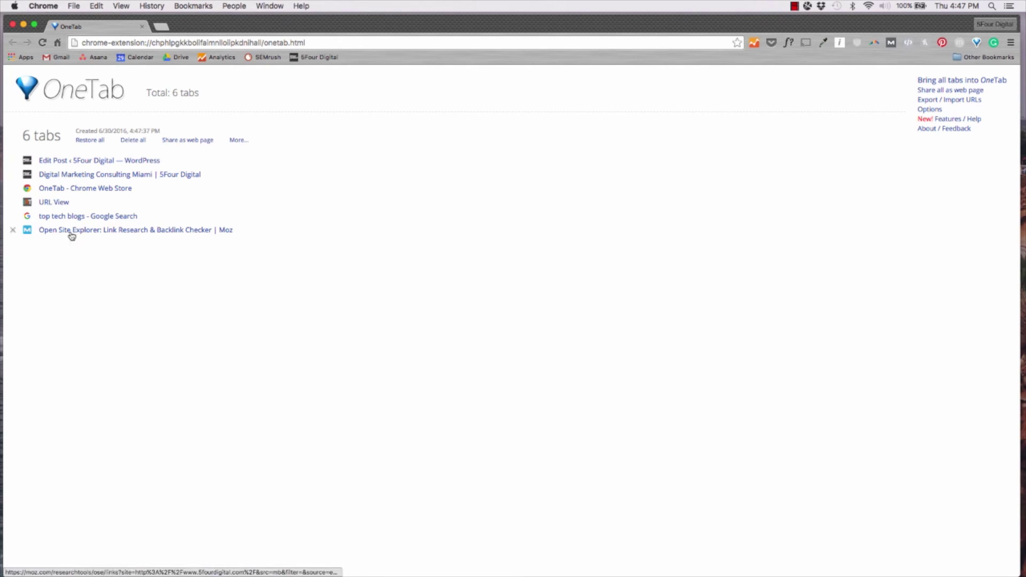
Restore the Digital Marketing Consulting Miami page from OneTab and show the group's extra options.
left_click(85, 175)
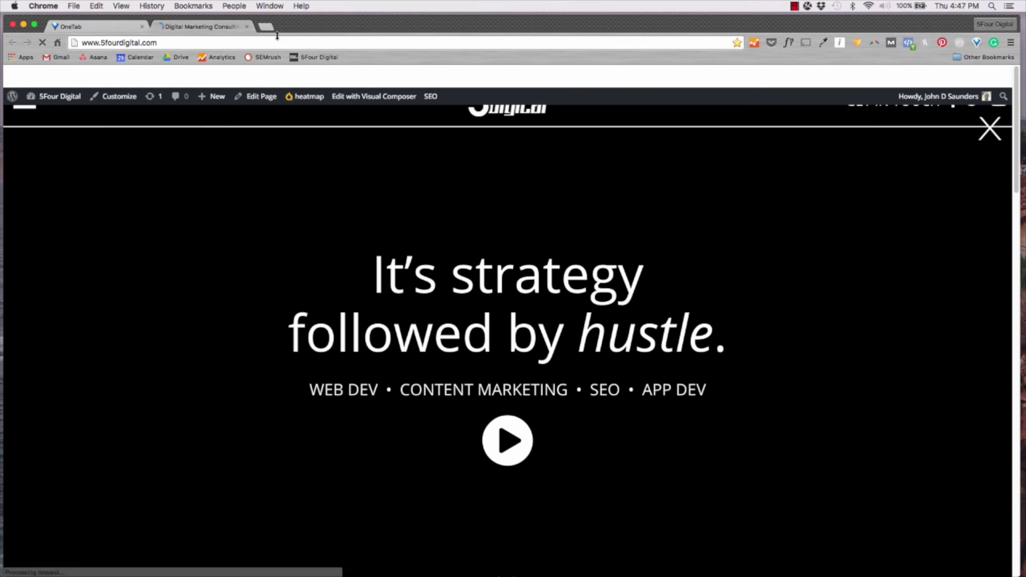
left_click(99, 28)
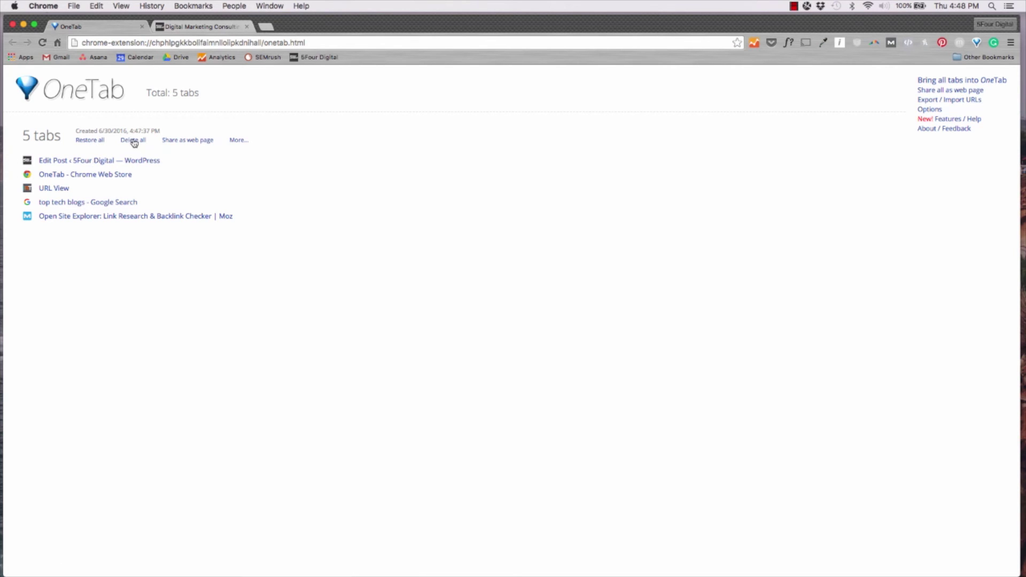
left_click(235, 141)
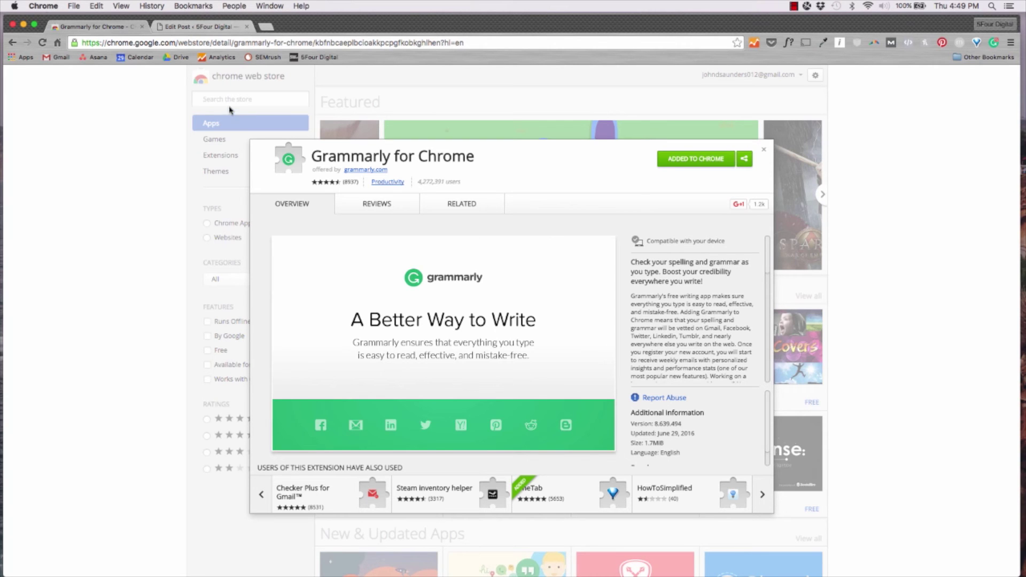
In the WordPress post draft, accept Grammarly's 'spell checker' fix for 'spellchecker'.
left_click(198, 26)
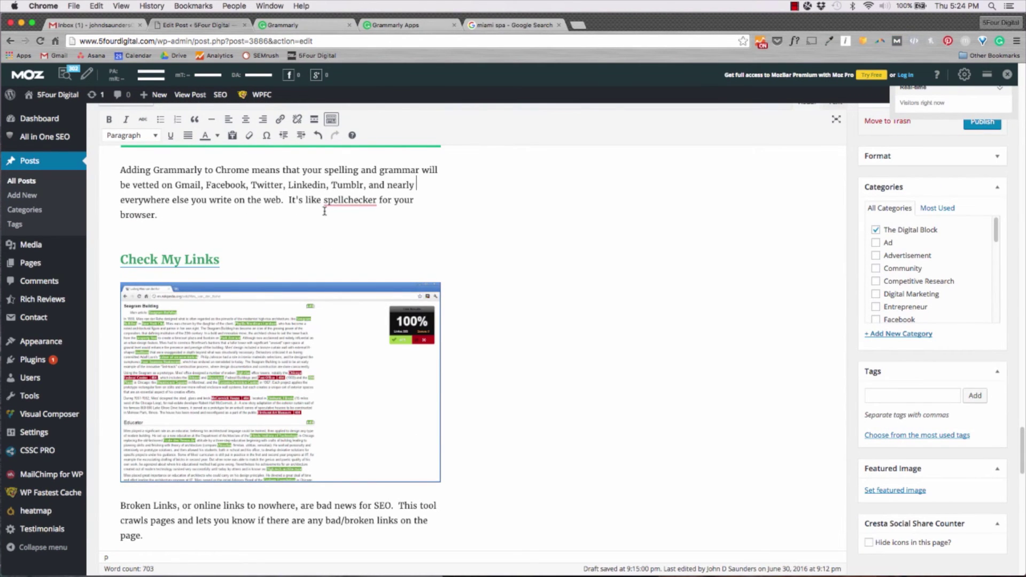
mouse_move(364, 199)
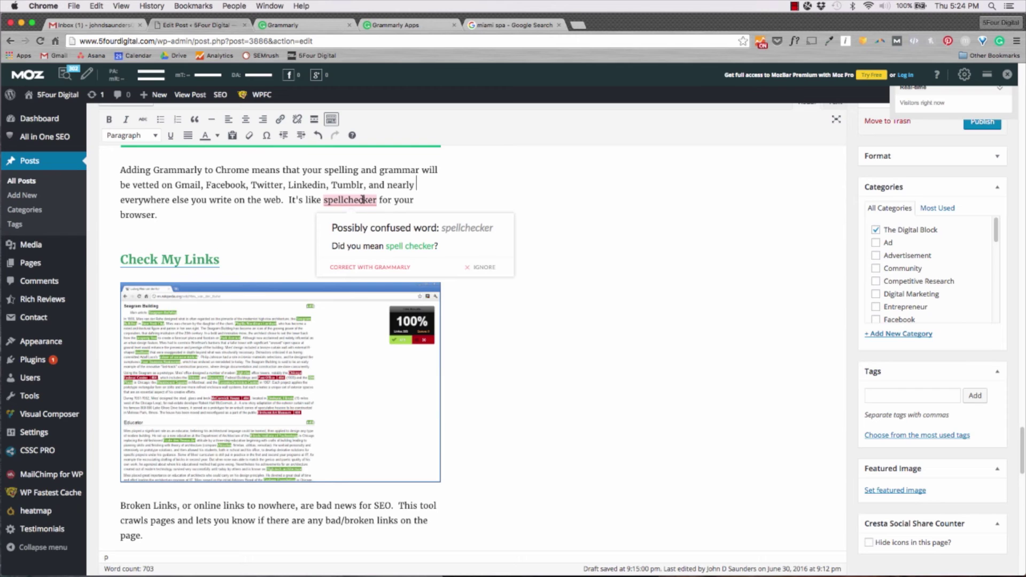
left_click(393, 246)
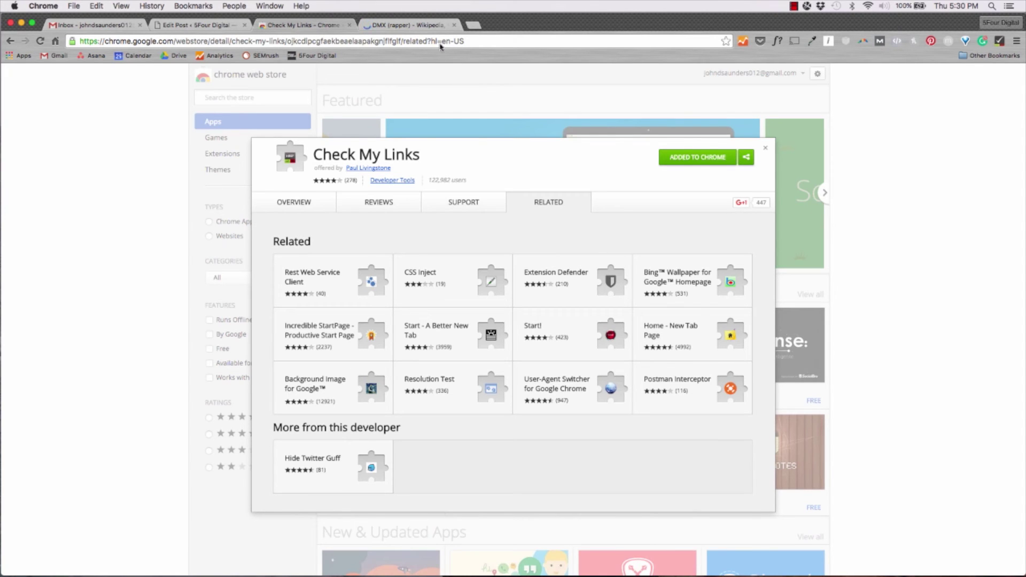
View the Check My Links overview and scroll through the DMX article results: 1787 valid, 22 invalid links.
left_click(281, 199)
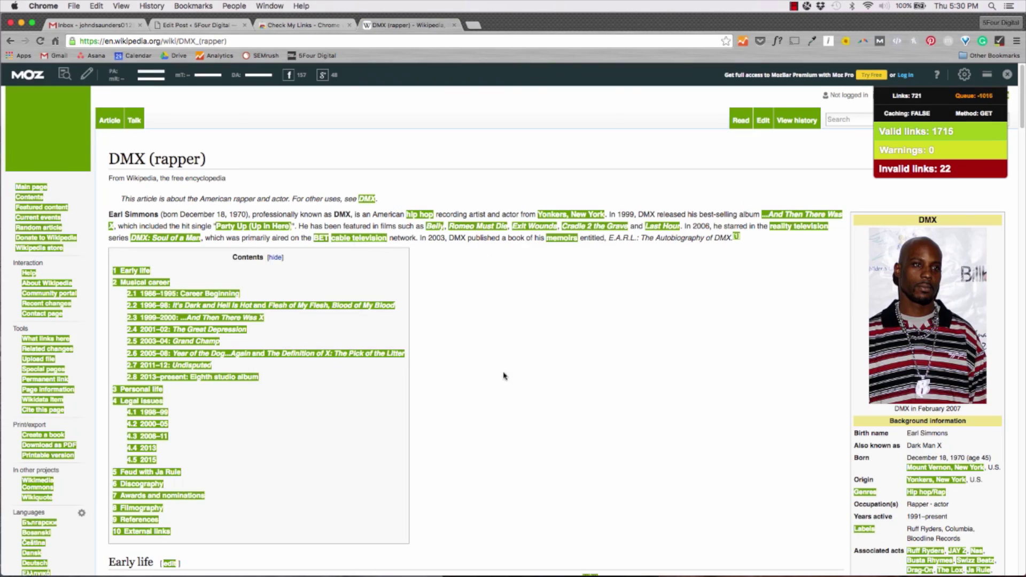
scroll(504, 378, "down", 15)
scroll(504, 381, "down", 15)
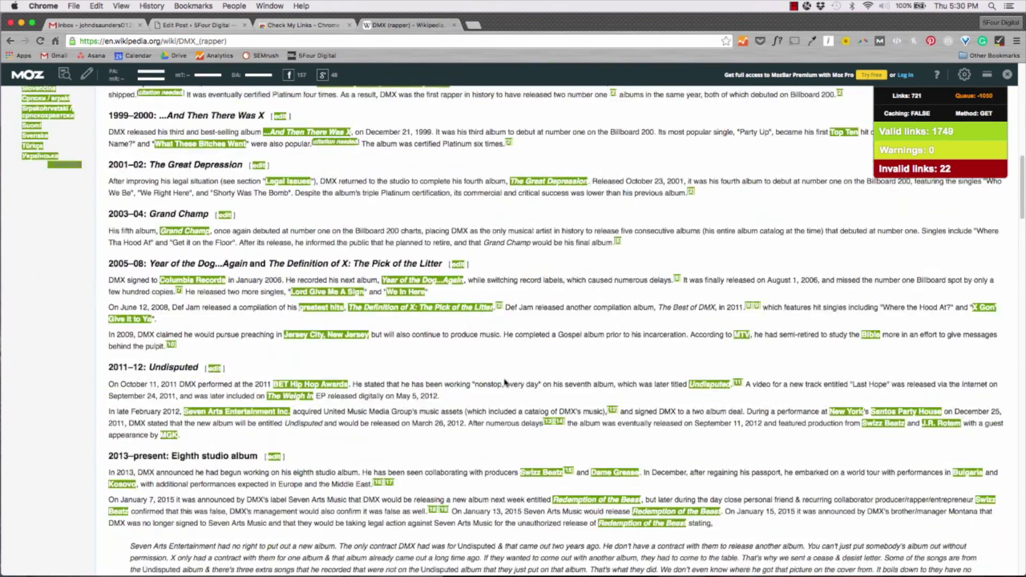
scroll(505, 382, "down", 15)
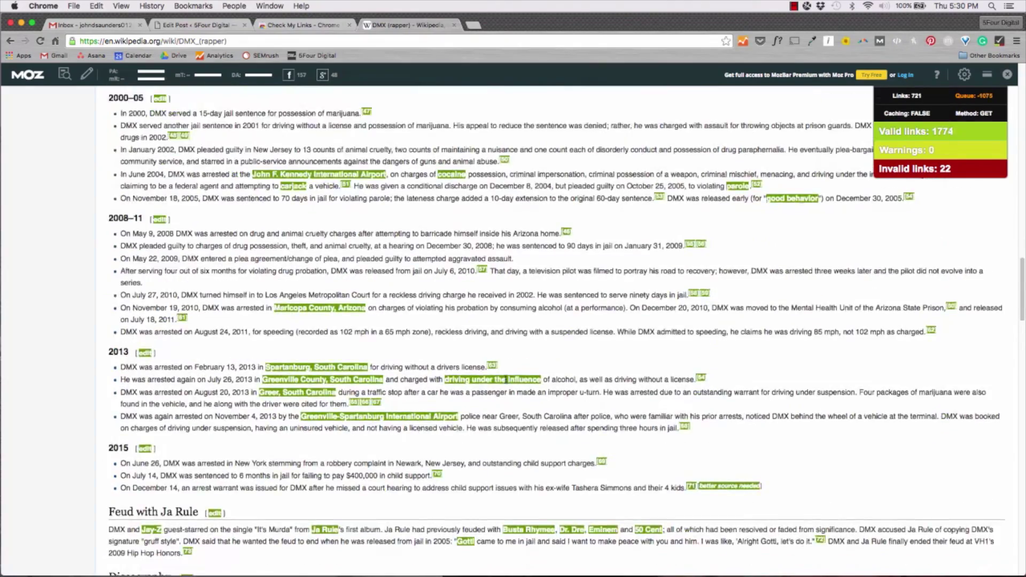
scroll(506, 379, "down", 20)
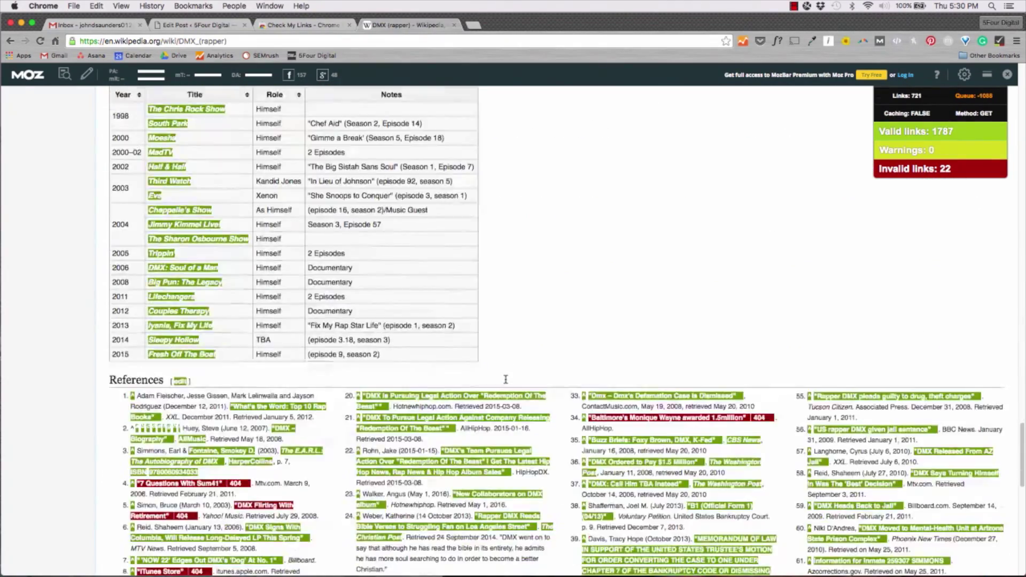
scroll(602, 297, "up", 10)
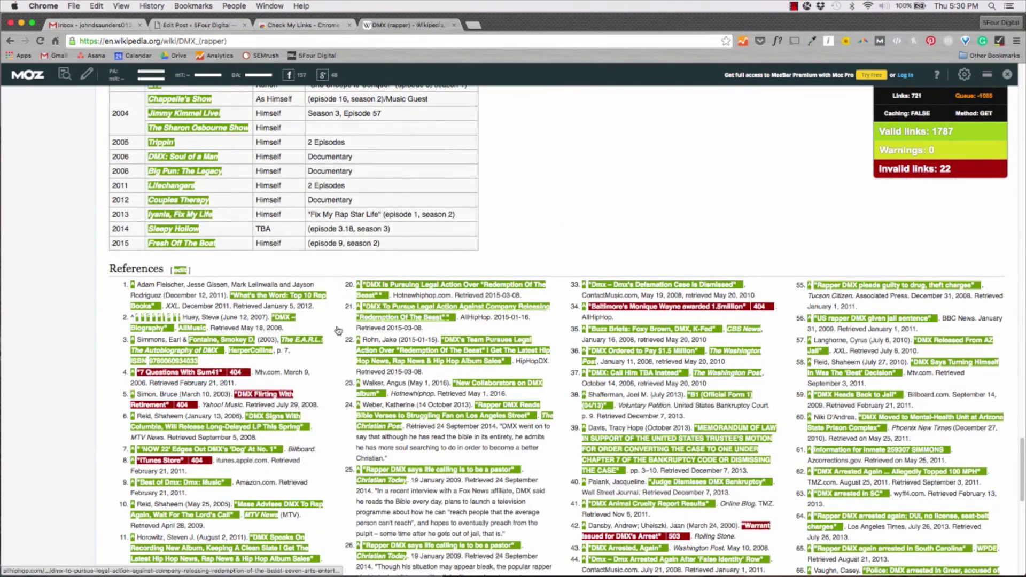